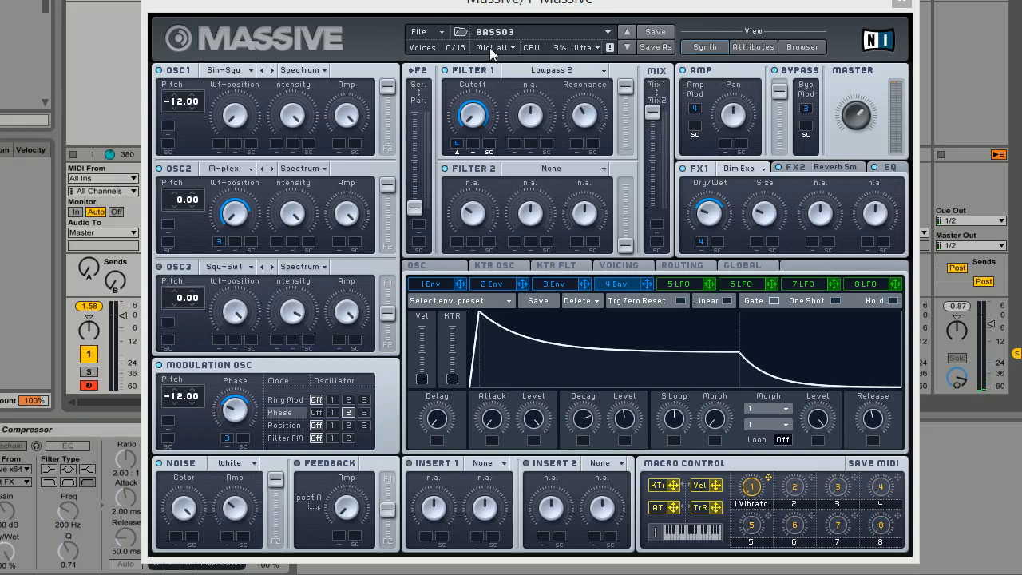
# Create a new blank sound to replace the loaded BASS03 preset.
pyautogui.click(391, 61)
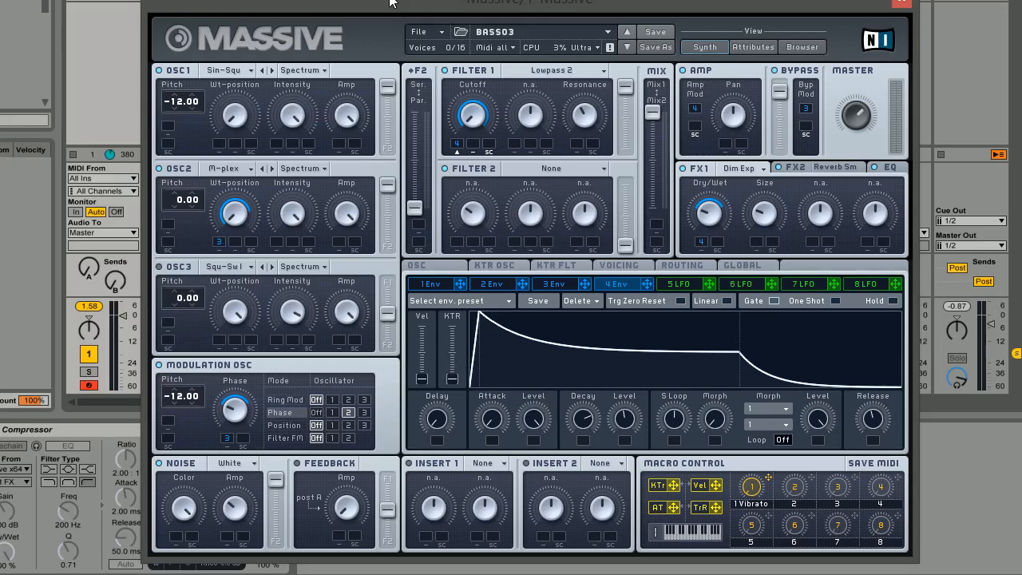
pyautogui.click(418, 32)
pyautogui.click(418, 33)
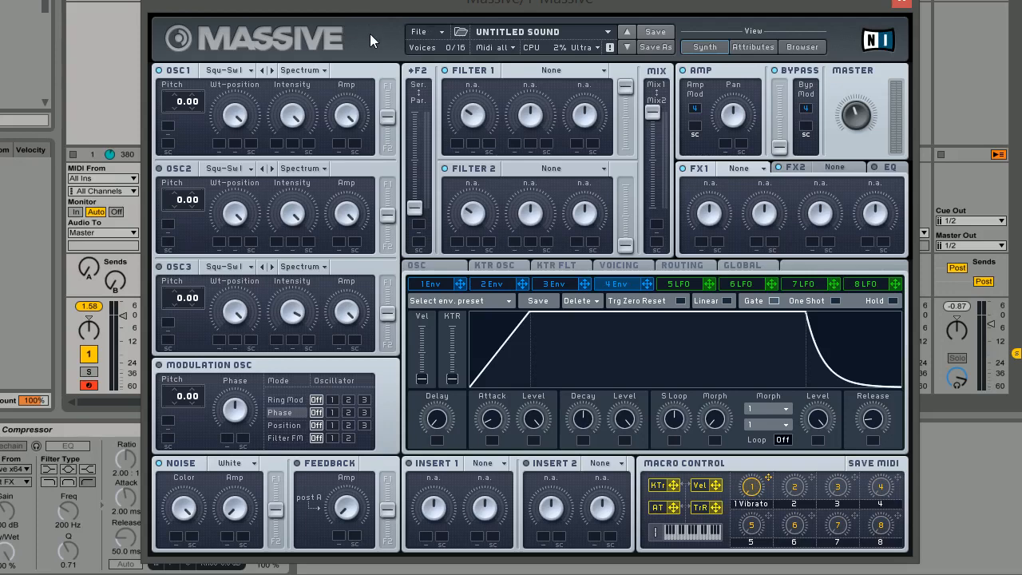
# Move the bypass source in the routing to Osc 1 and raise the bypass level well above minimum.
pyautogui.click(681, 267)
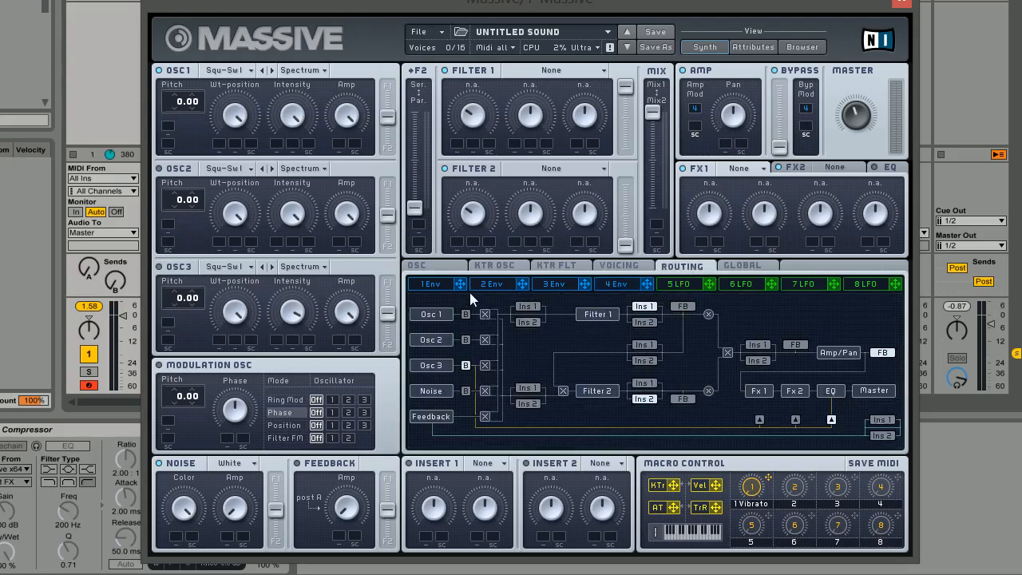
pyautogui.click(462, 314)
pyautogui.moveTo(780, 147); pyautogui.dragTo(782, 96)
# Set OSC1's pitch to -12.00, choose the Sin-Square wavetable and turn its Wt-position to minimum.
pyautogui.click(174, 107)
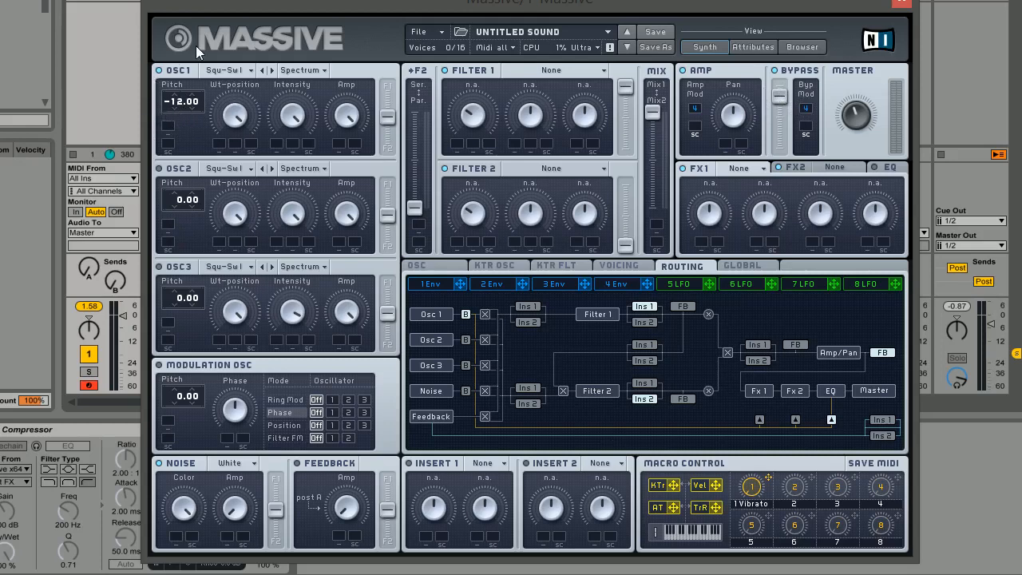
pyautogui.click(249, 72)
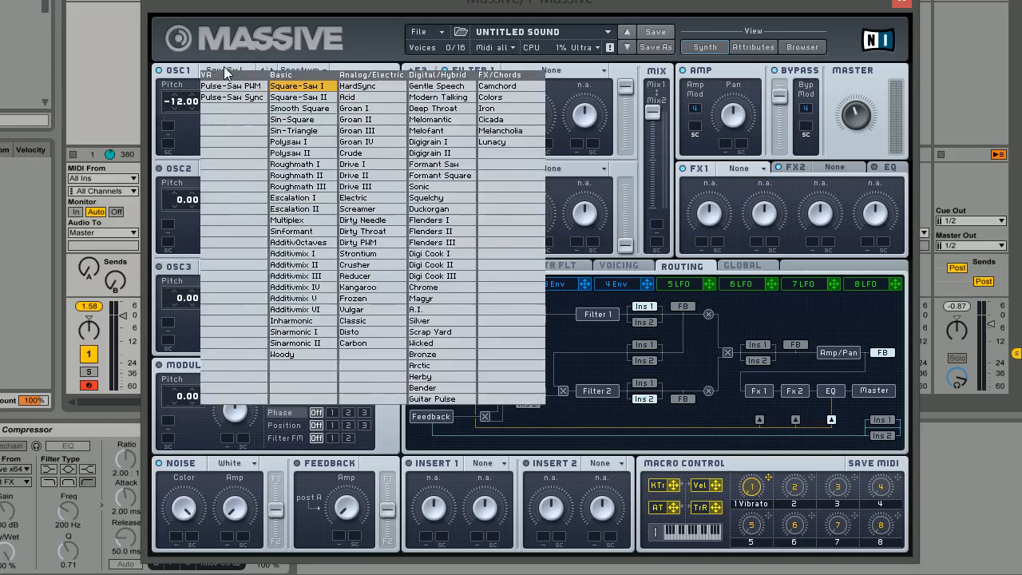
pyautogui.click(299, 122)
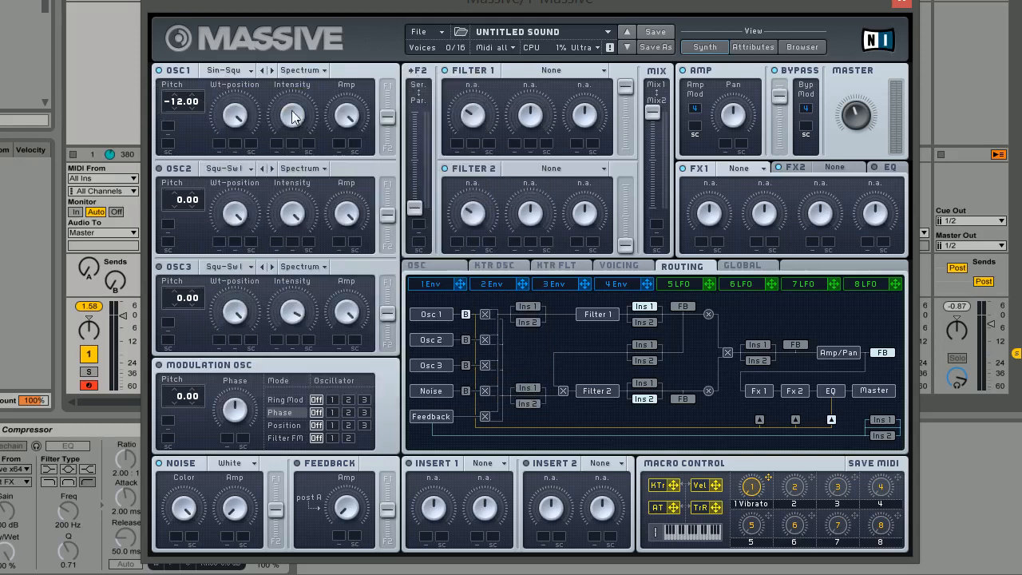
pyautogui.click(249, 72)
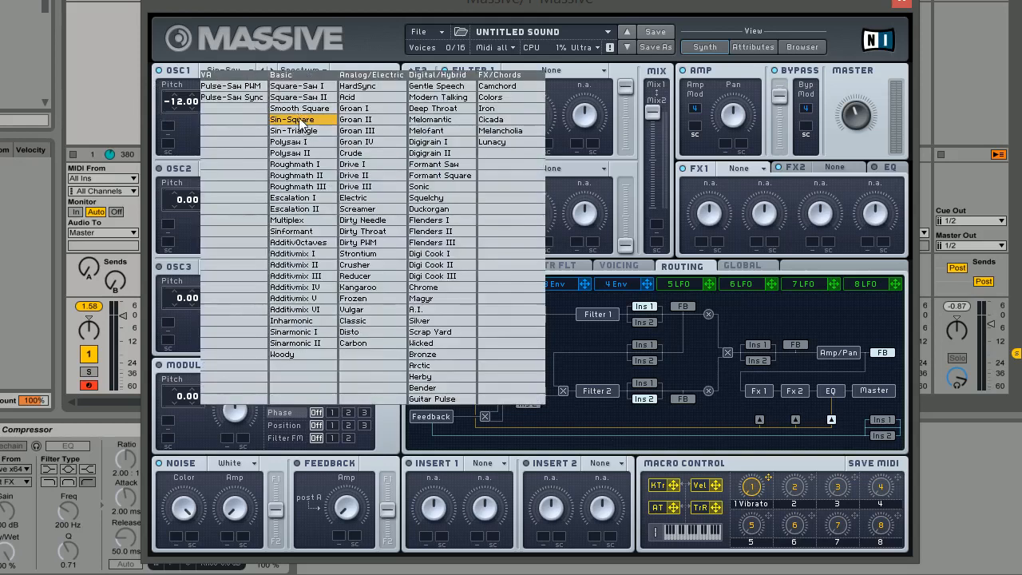
pyautogui.click(240, 118)
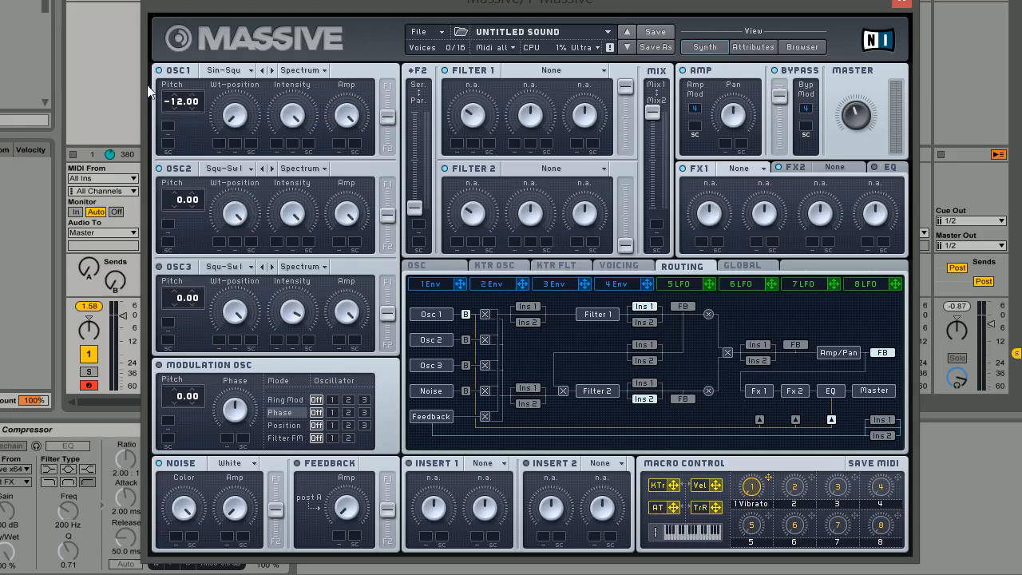
# Give OSC2 the Multiplex wavetable with Wt-position at minimum, and route OSC1 and OSC2 fully to Filter 1.
pyautogui.click(229, 173)
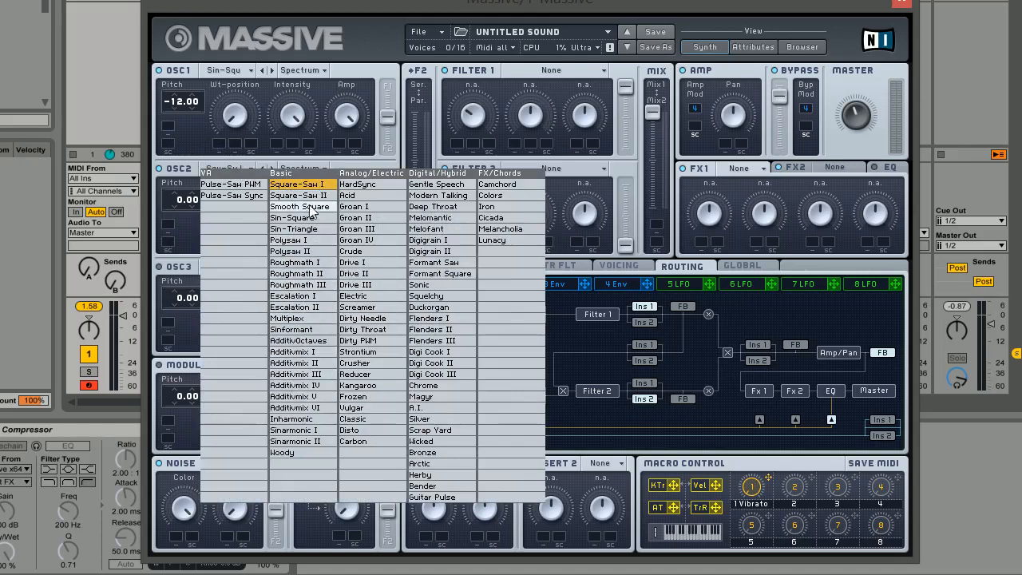
pyautogui.click(293, 318)
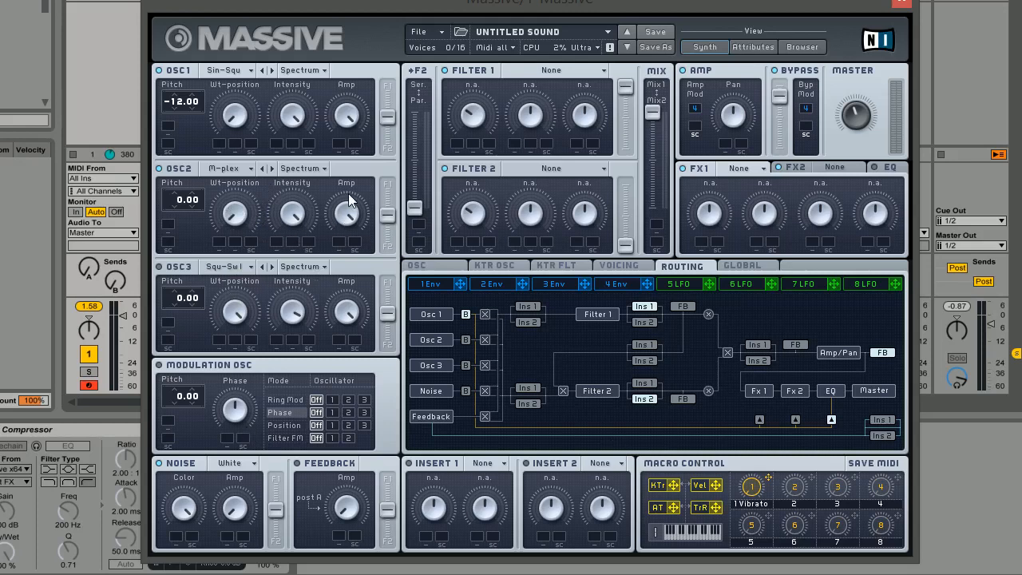
pyautogui.moveTo(394, 114); pyautogui.dragTo(391, 84)
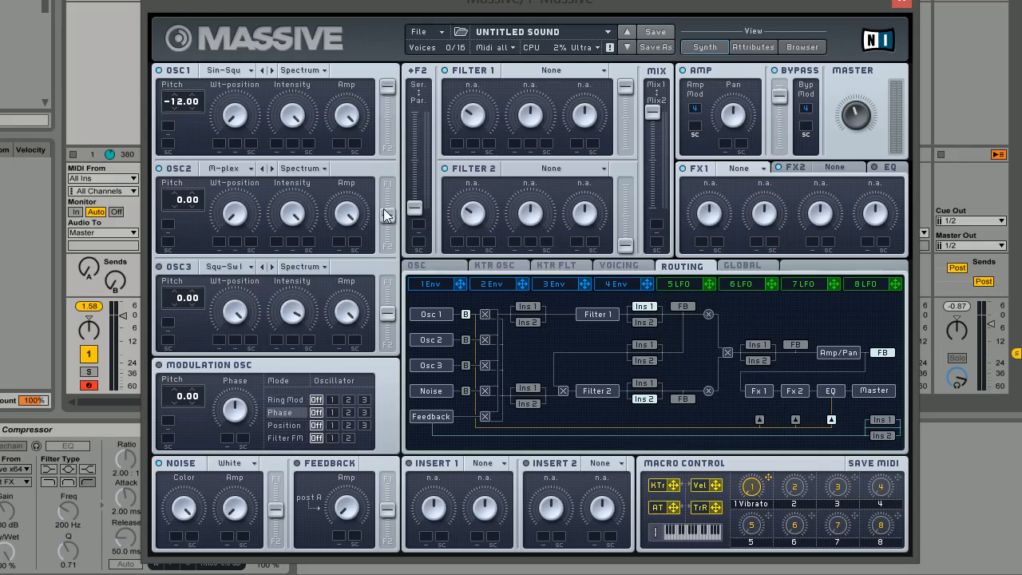
pyautogui.moveTo(389, 214); pyautogui.dragTo(392, 158)
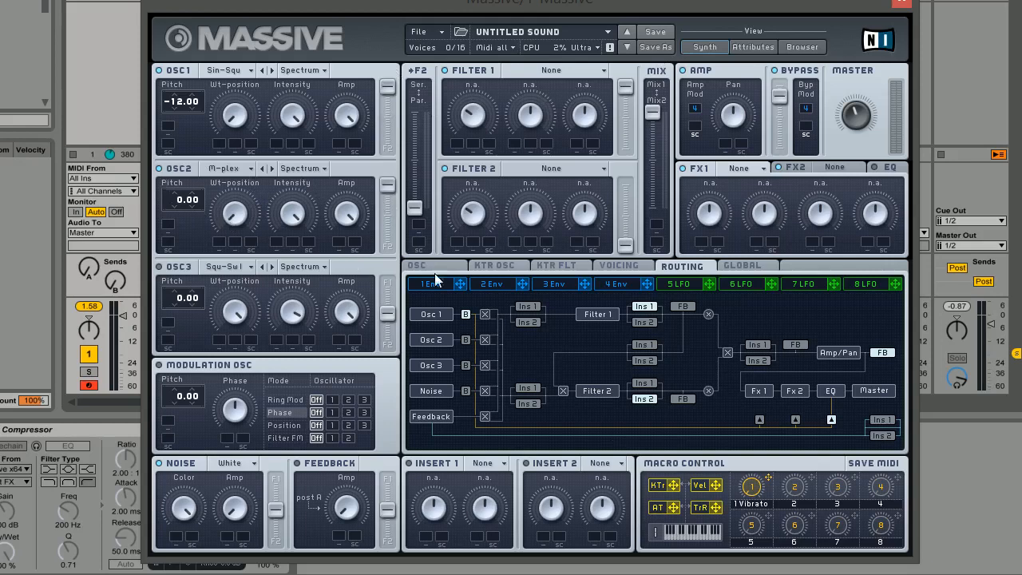
# Modulate OSC2's Wt-position with Envelope 3, giving the envelope a shorter attack, longer decay, lower decay level and longer release.
pyautogui.click(555, 287)
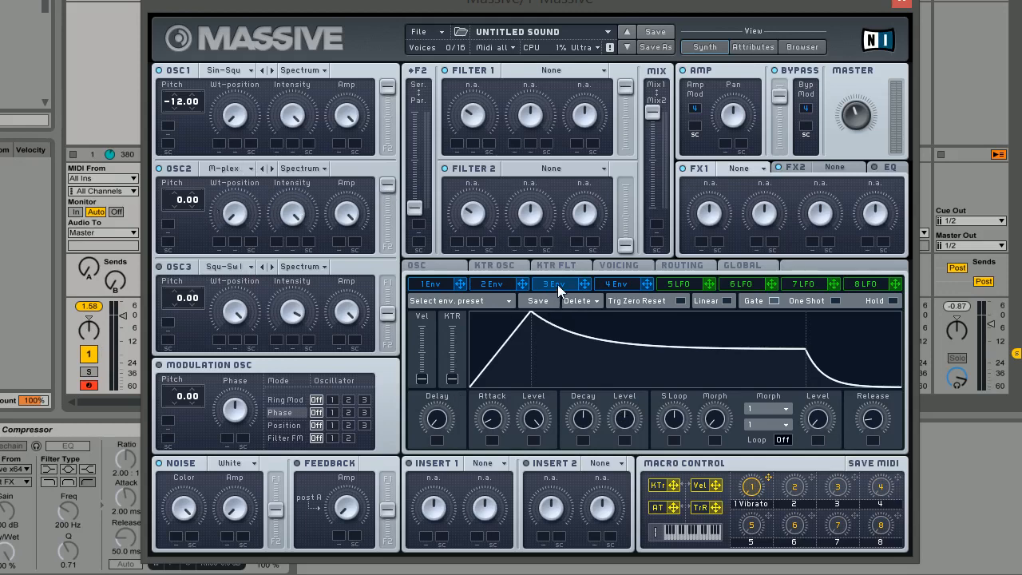
pyautogui.moveTo(584, 284)
pyautogui.mouseDown()
pyautogui.moveTo(217, 249)
pyautogui.moveTo(222, 178)
pyautogui.mouseUp()
pyautogui.moveTo(494, 420); pyautogui.dragTo(500, 438)
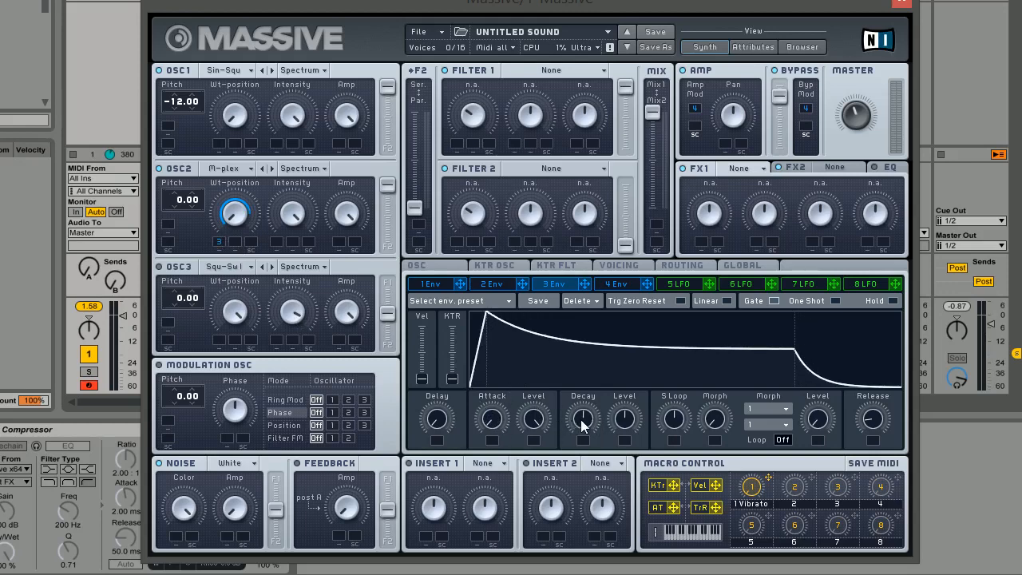
pyautogui.moveTo(582, 425); pyautogui.dragTo(618, 430)
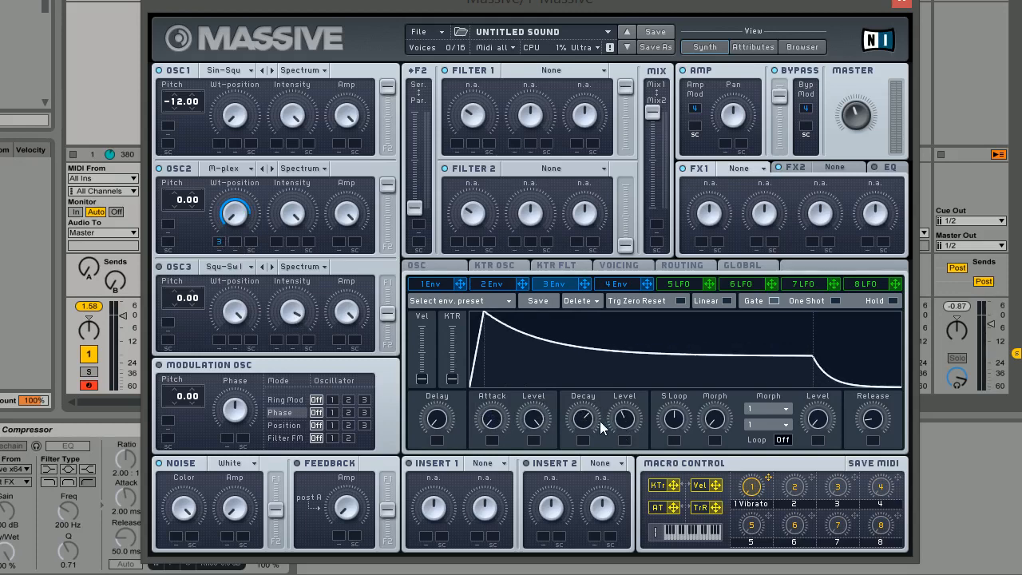
pyautogui.moveTo(870, 406); pyautogui.dragTo(884, 372)
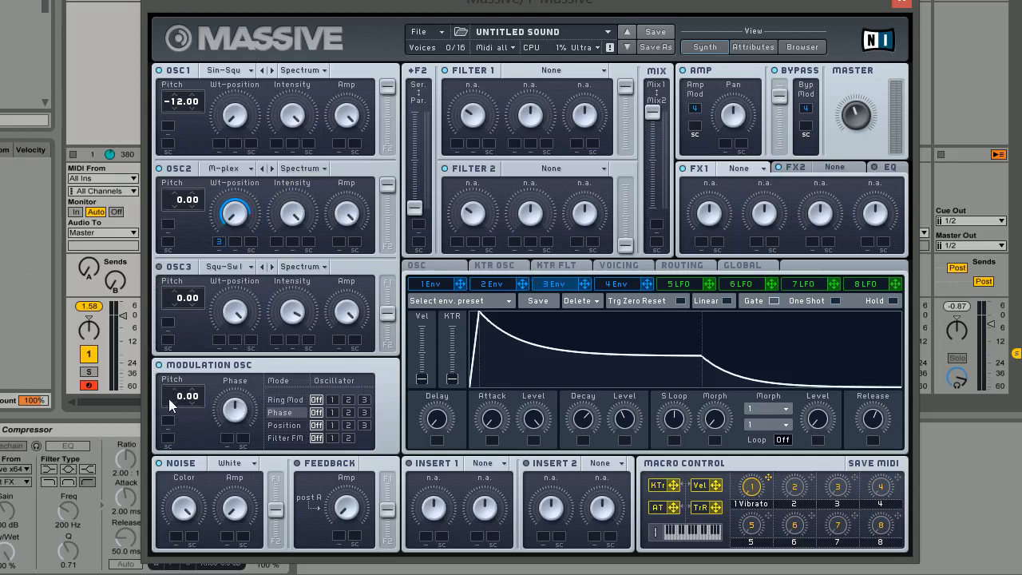
# Set the modulation oscillator's pitch to -12.00, apply phase modulation to oscillator 2, and modulate the phase amount with Envelope 3.
pyautogui.moveTo(175, 403); pyautogui.dragTo(179, 423)
pyautogui.click(348, 412)
pyautogui.moveTo(212, 378); pyautogui.dragTo(228, 439)
pyautogui.moveTo(227, 439); pyautogui.dragTo(225, 428)
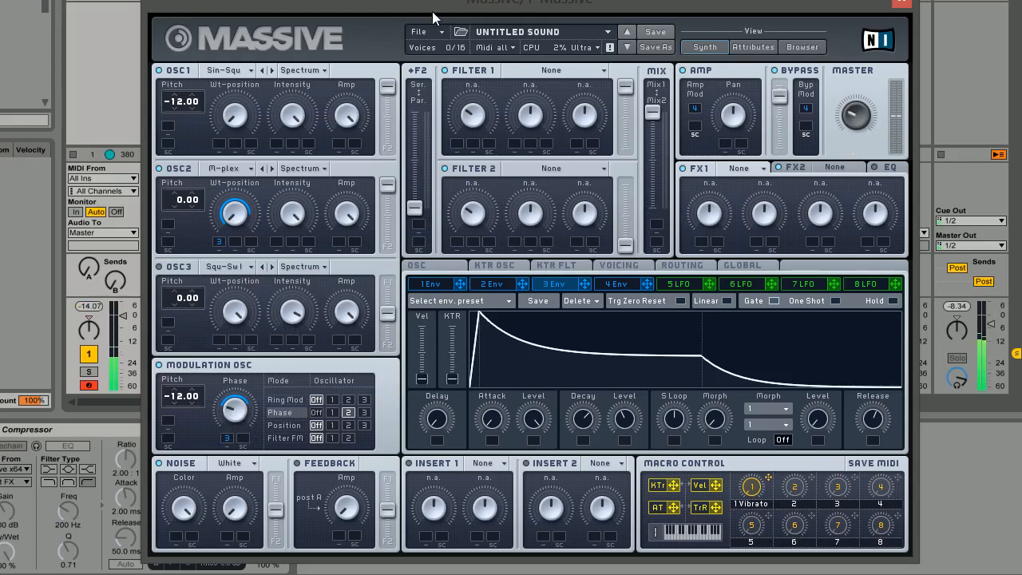
# Solo the synth's track and raise the master volume slightly.
pyautogui.click(88, 372)
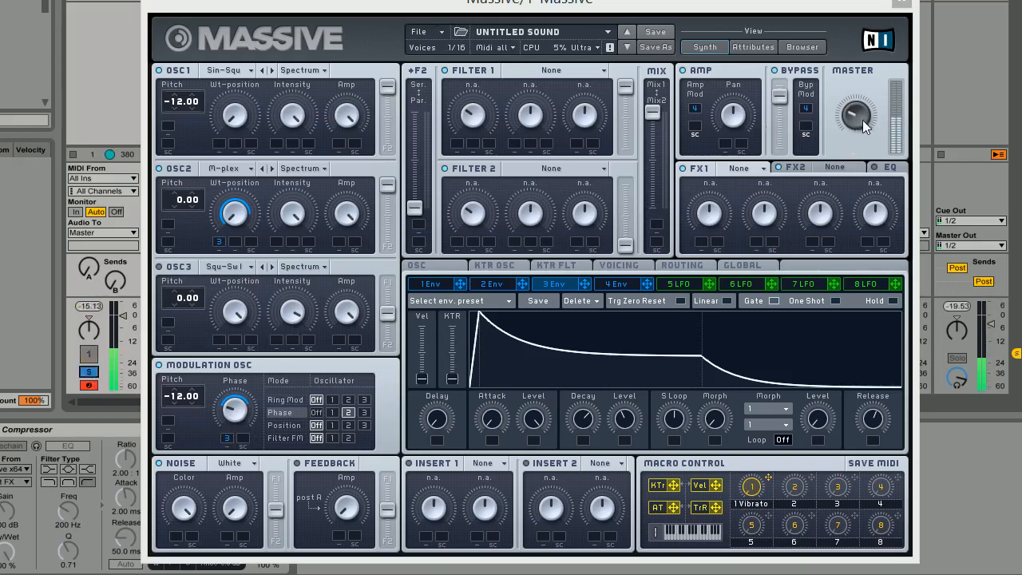
pyautogui.moveTo(863, 124)
pyautogui.mouseDown()
pyautogui.moveTo(861, 103)
pyautogui.moveTo(863, 115)
pyautogui.mouseUp()
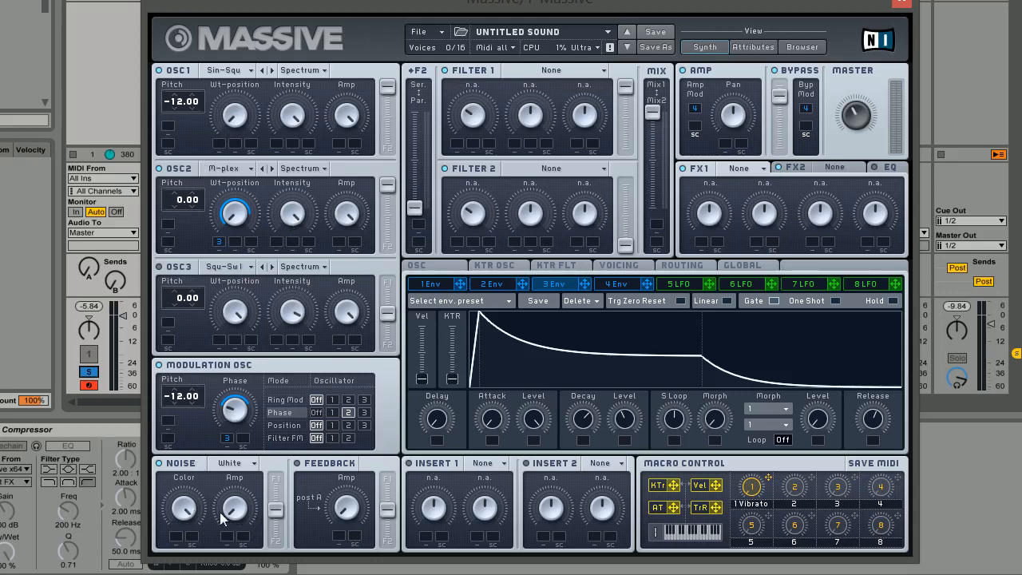
# Raise the white noise amp a little, route the noise fully to Filter 1, and set Filter 1 to Lowpass 2.
pyautogui.moveTo(281, 512); pyautogui.dragTo(284, 448)
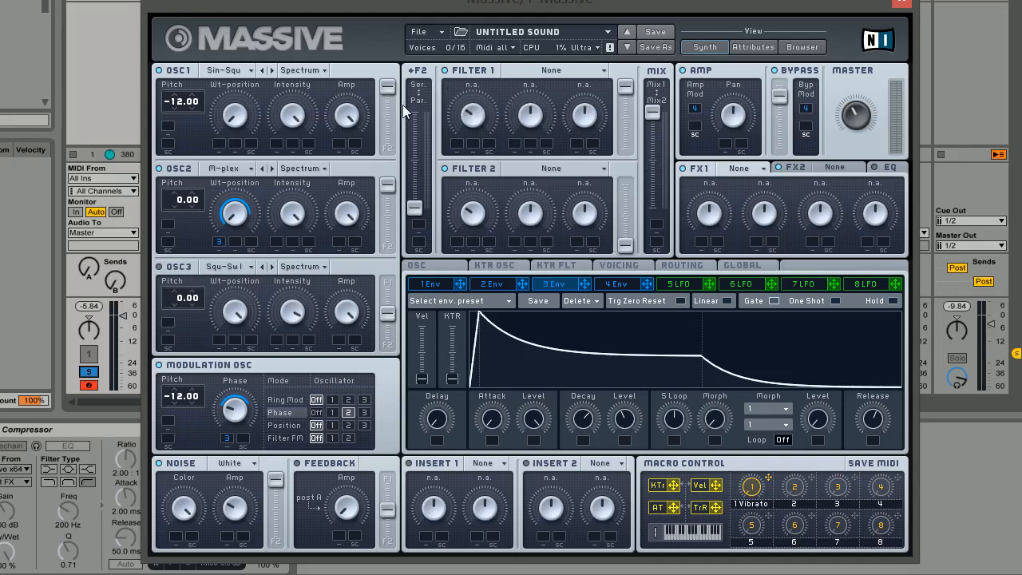
pyautogui.click(549, 70)
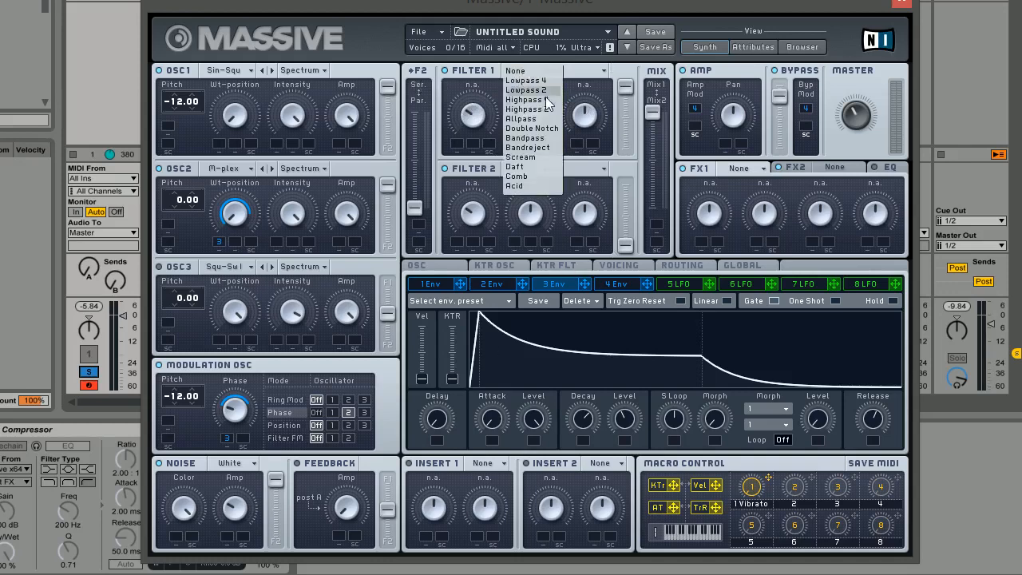
pyautogui.click(543, 91)
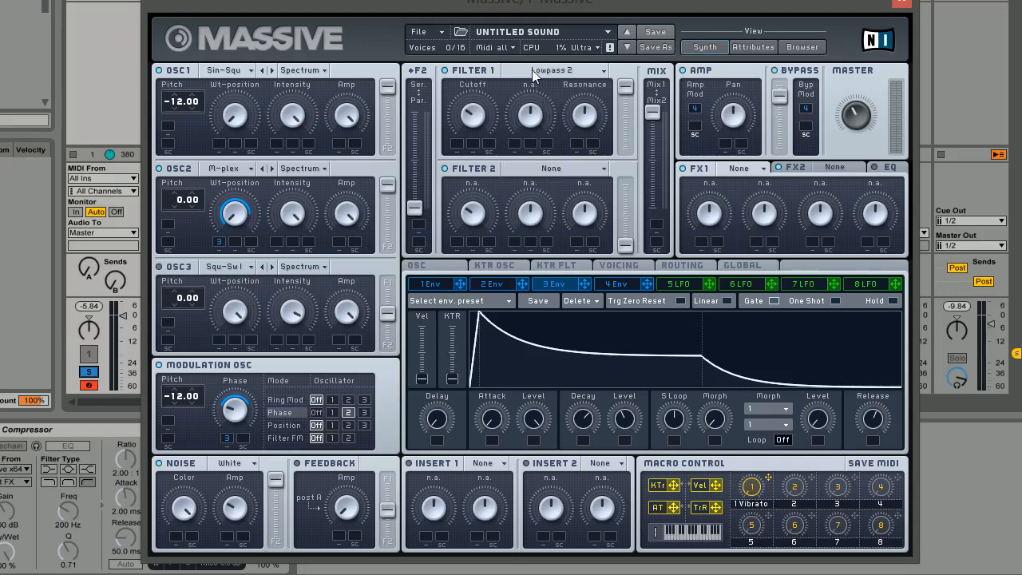
pyautogui.click(532, 68)
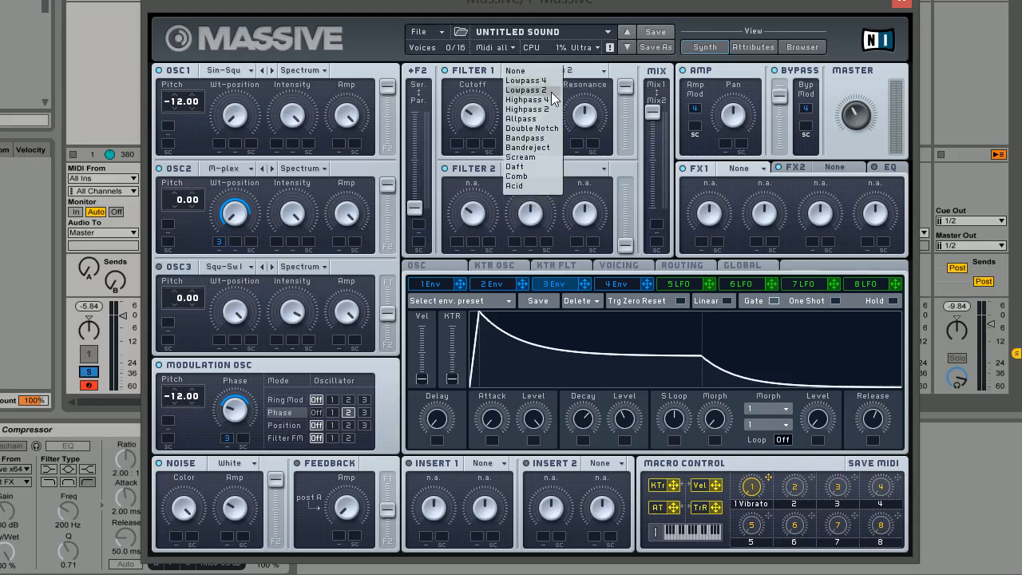
pyautogui.click(543, 91)
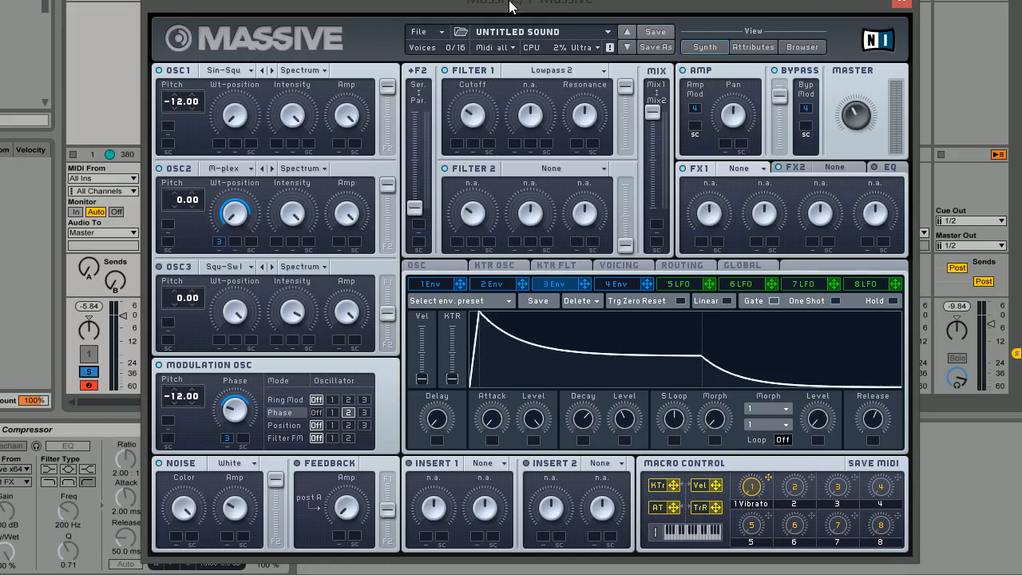
pyautogui.click(557, 74)
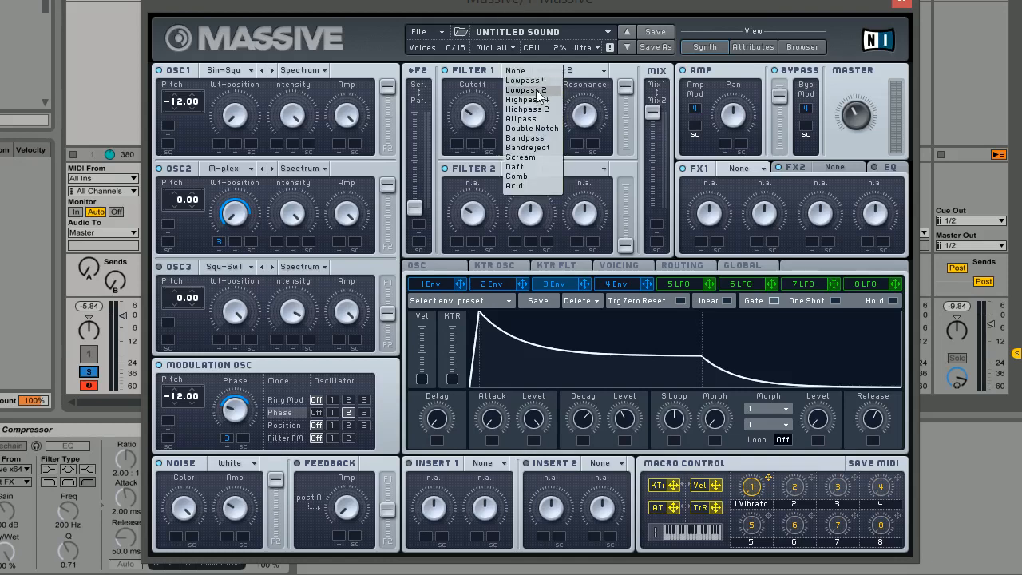
pyautogui.click(534, 92)
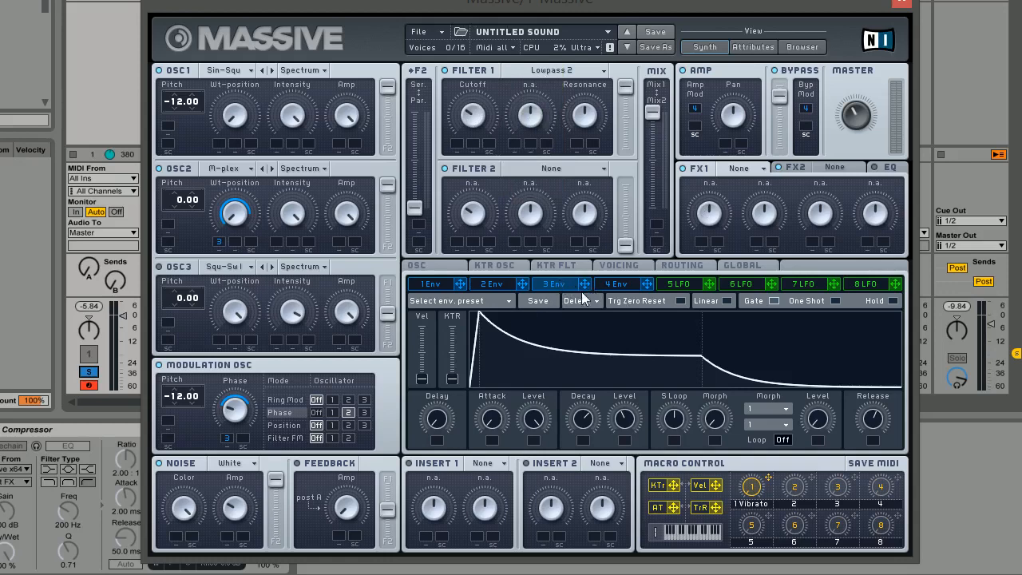
# Modulate Filter 1's cutoff with Envelope 3 from a minimum cutoff position, and raise the master volume.
pyautogui.moveTo(585, 285); pyautogui.dragTo(459, 144)
pyautogui.moveTo(457, 147); pyautogui.dragTo(454, 69)
pyautogui.moveTo(454, 140); pyautogui.dragTo(454, 130)
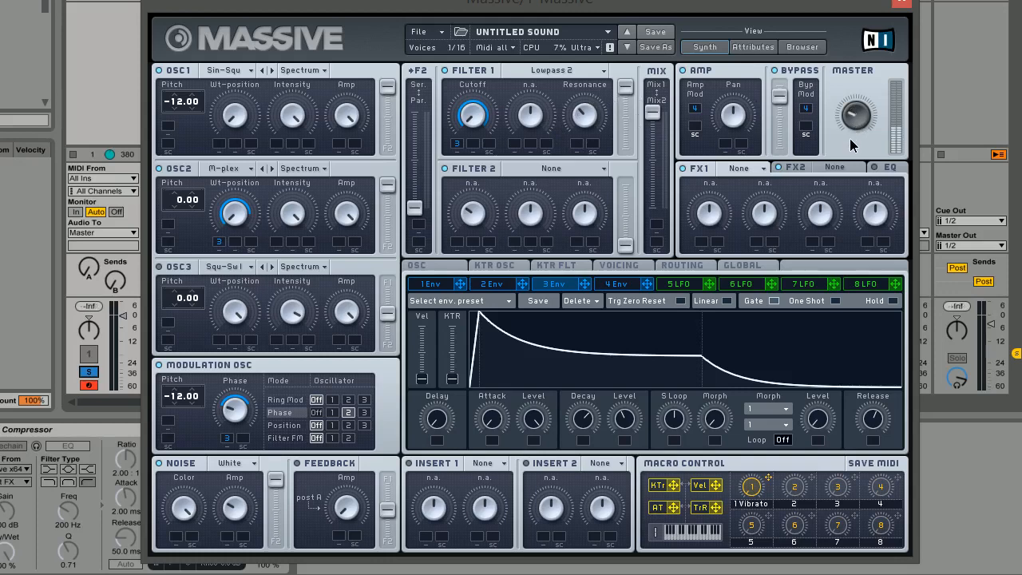
pyautogui.moveTo(854, 138); pyautogui.dragTo(855, 116)
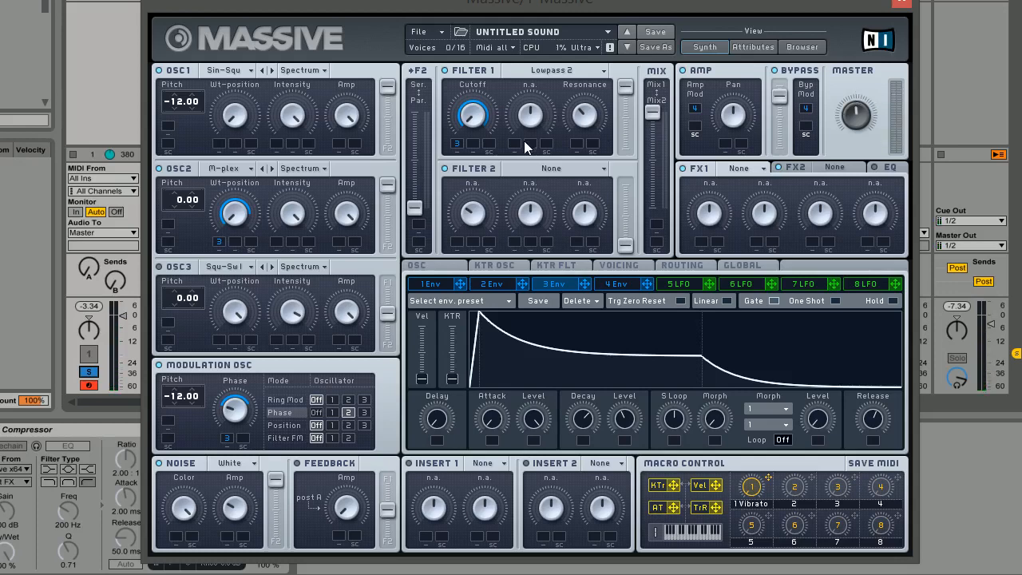
# Set the voicing to Monophon and shorten the oscillators' glide time.
pyautogui.click(454, 264)
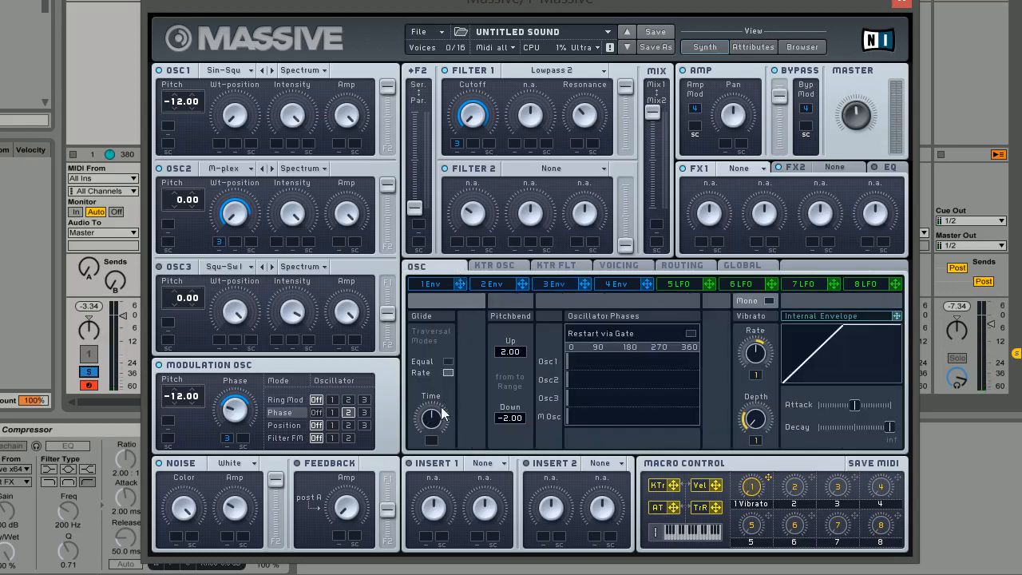
pyautogui.click(615, 265)
pyautogui.click(475, 372)
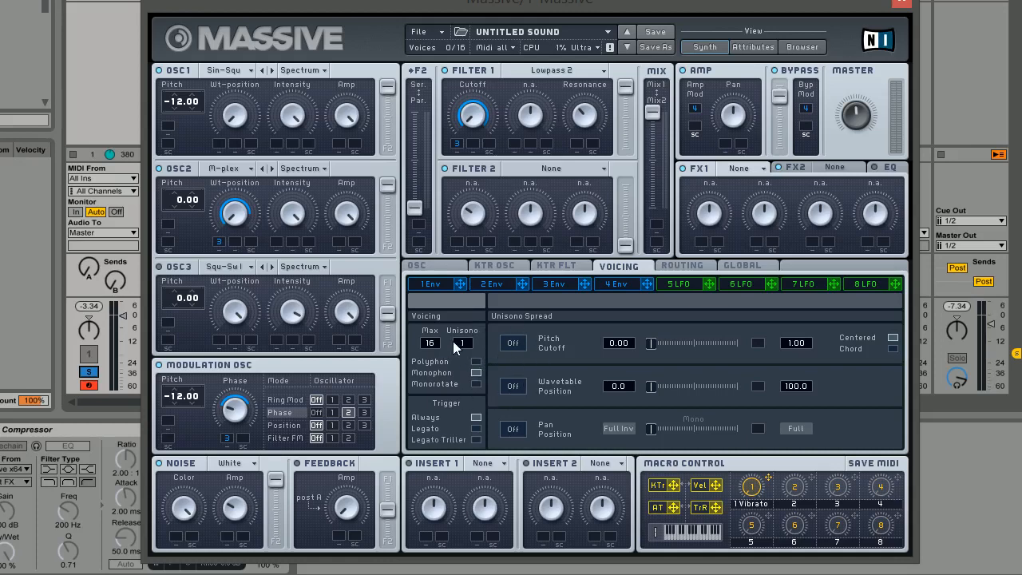
pyautogui.click(441, 269)
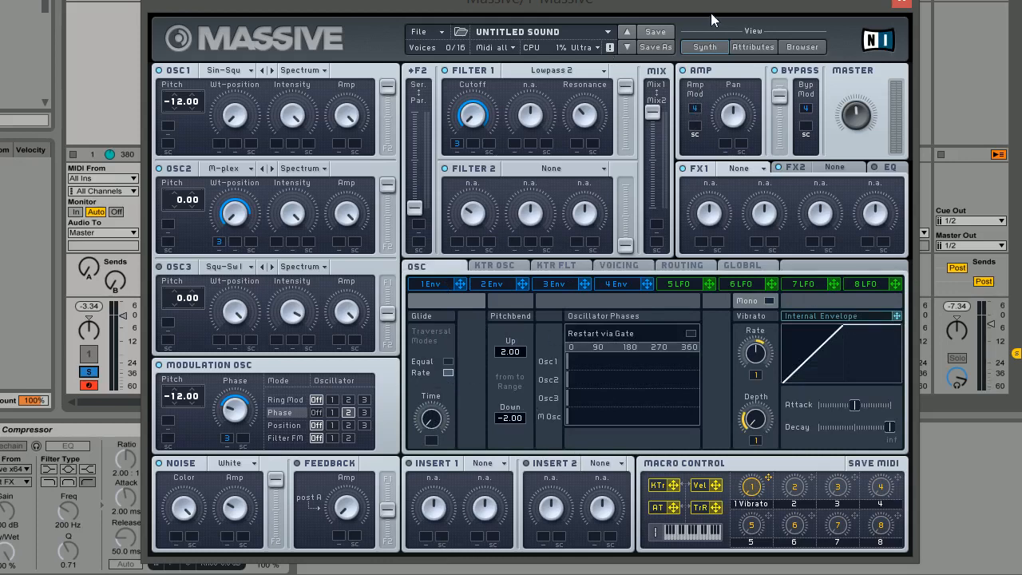
# Shorten Envelope 4's attack slightly and lower its decay level to a little below full.
pyautogui.click(615, 284)
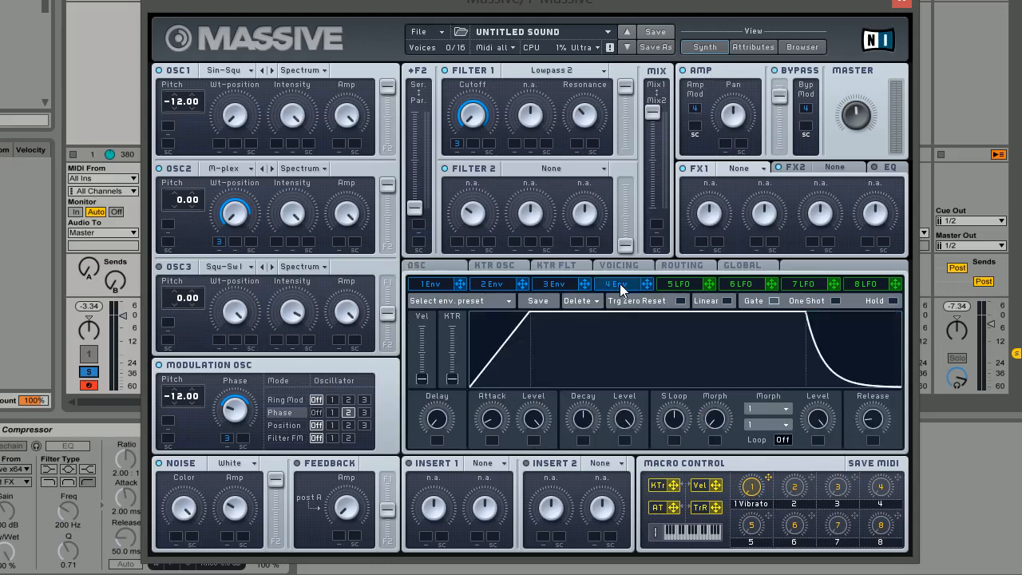
pyautogui.moveTo(492, 431); pyautogui.dragTo(492, 437)
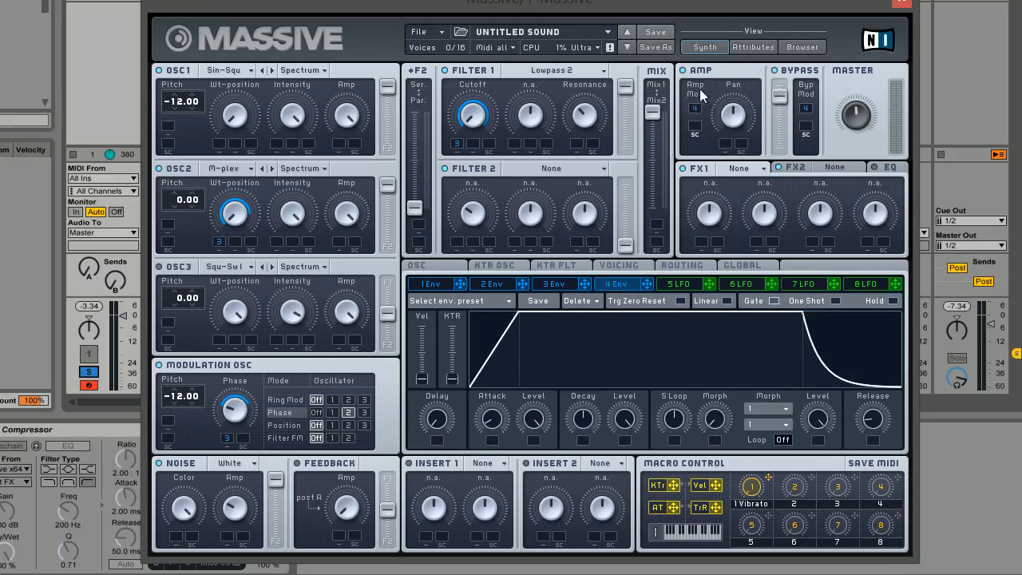
pyautogui.moveTo(623, 421); pyautogui.dragTo(620, 449)
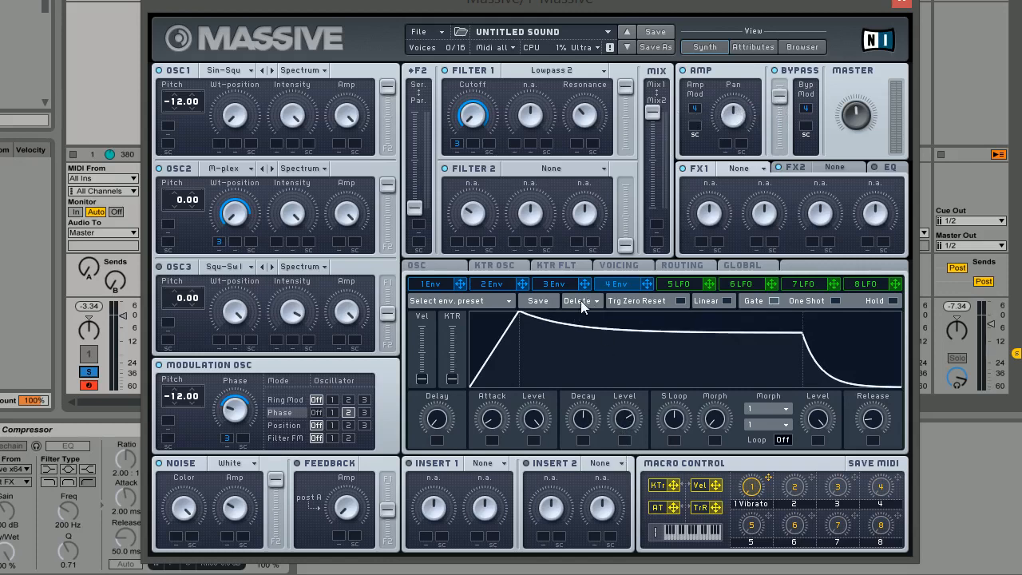
pyautogui.click(562, 286)
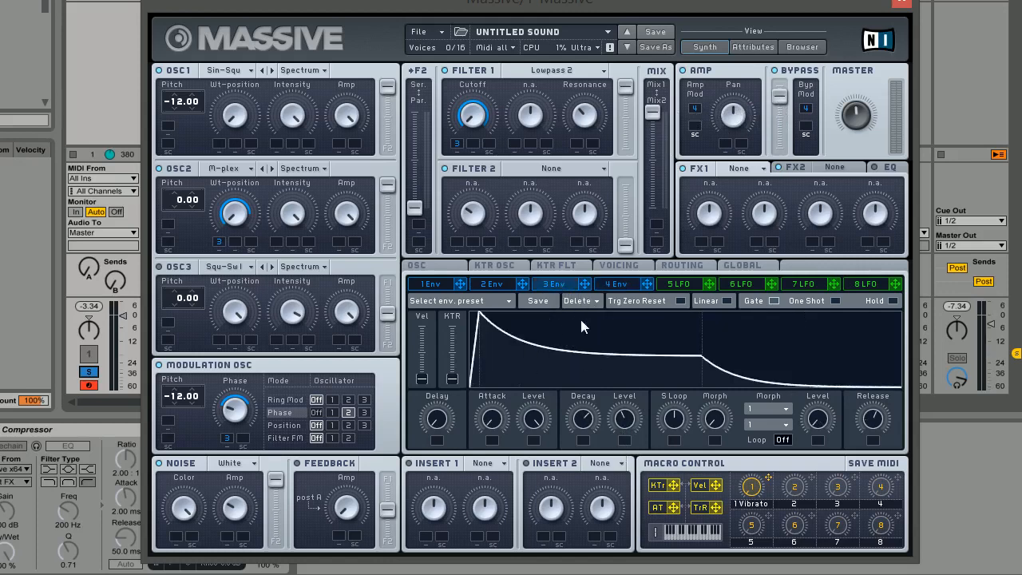
pyautogui.click(615, 286)
pyautogui.moveTo(628, 426); pyautogui.dragTo(629, 432)
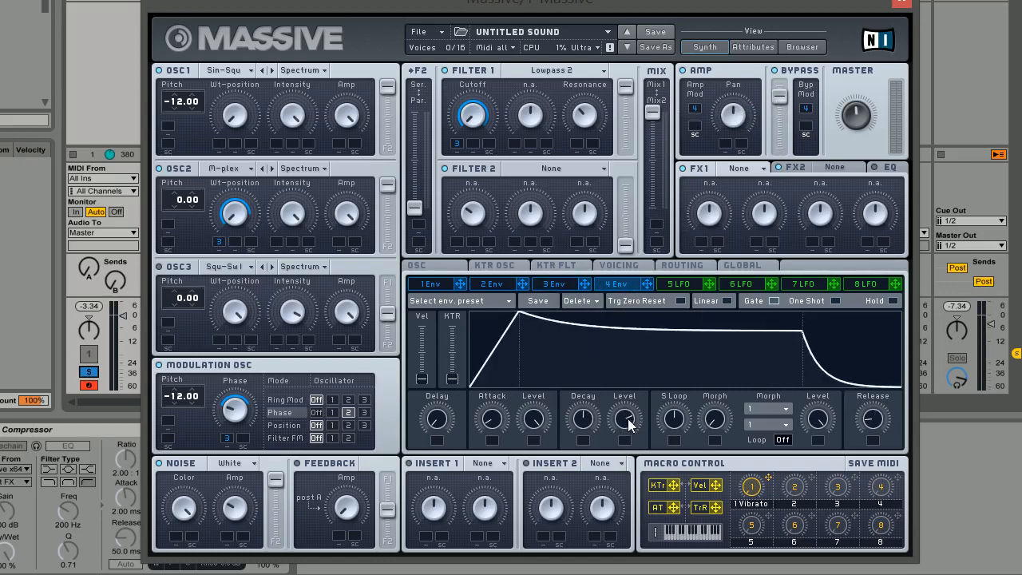
# Compare Envelope 4 with Envelope 3, raise Envelope 4's decay level slightly and lengthen its release.
pyautogui.click(555, 286)
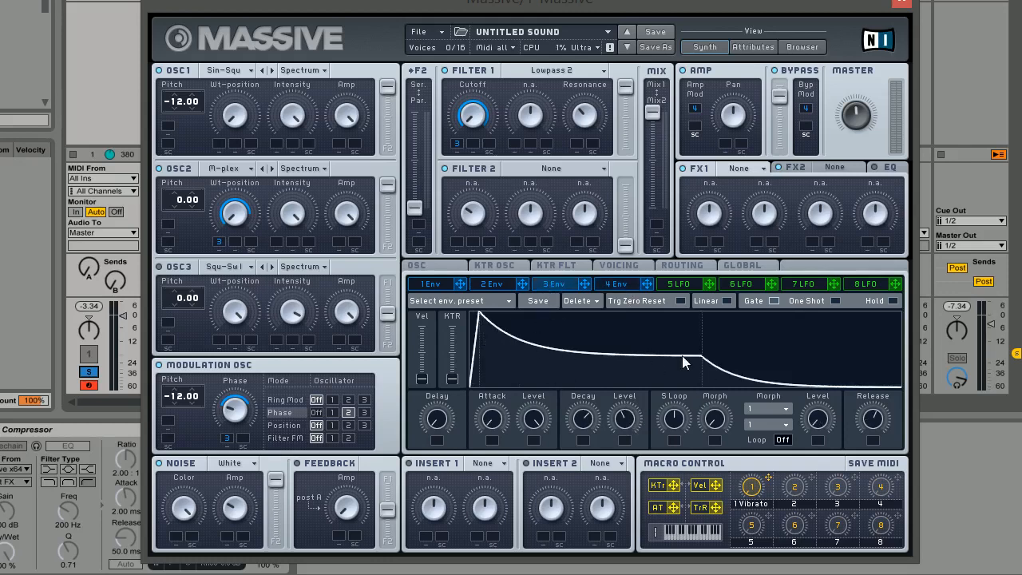
pyautogui.click(626, 288)
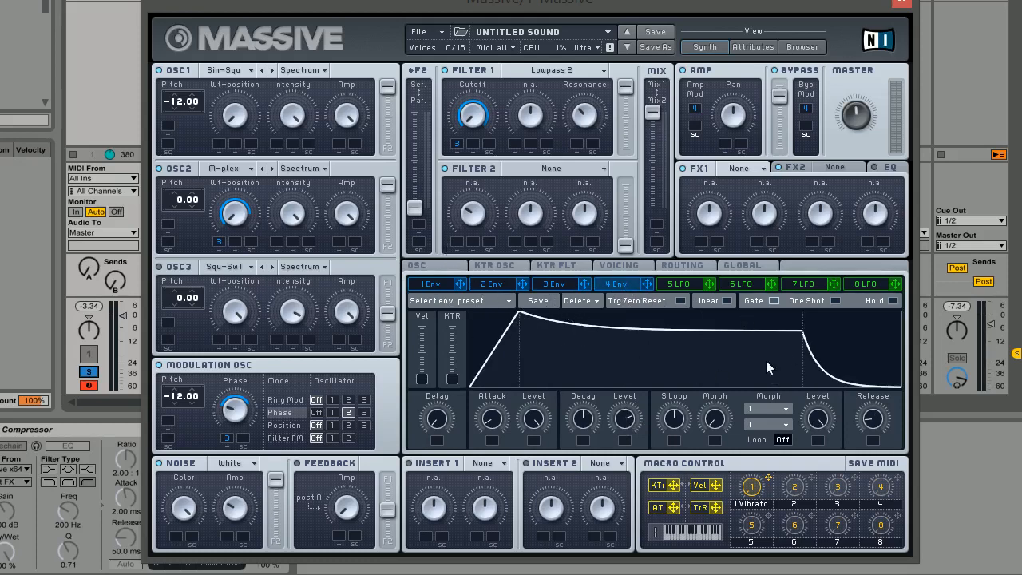
pyautogui.moveTo(627, 419); pyautogui.dragTo(621, 420)
pyautogui.moveTo(881, 442); pyautogui.dragTo(870, 425)
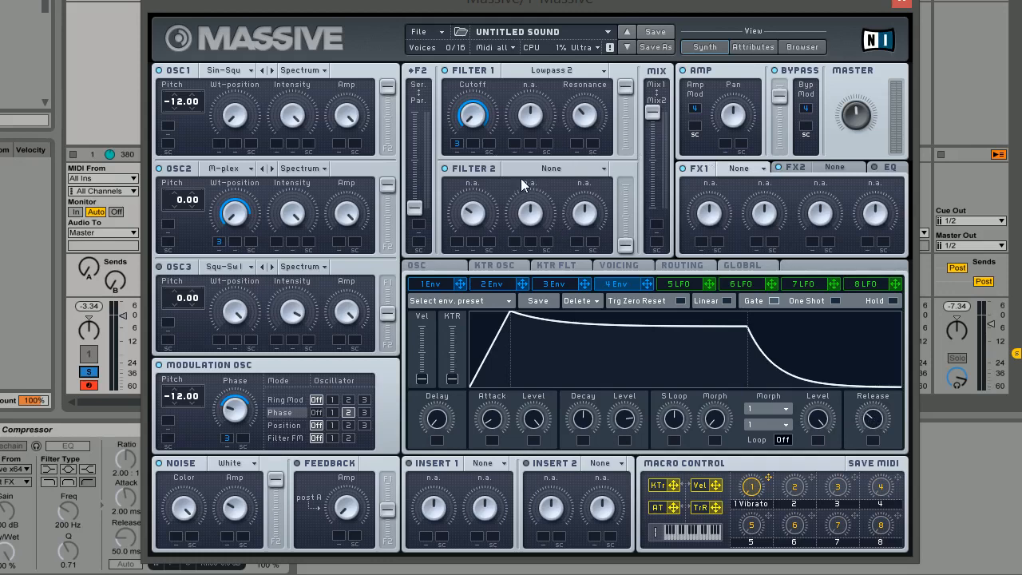
# Set FX1 to Dimension Expander with reduced dry/wet and size, and modulate its dry/wet with Envelope 3.
pyautogui.click(755, 171)
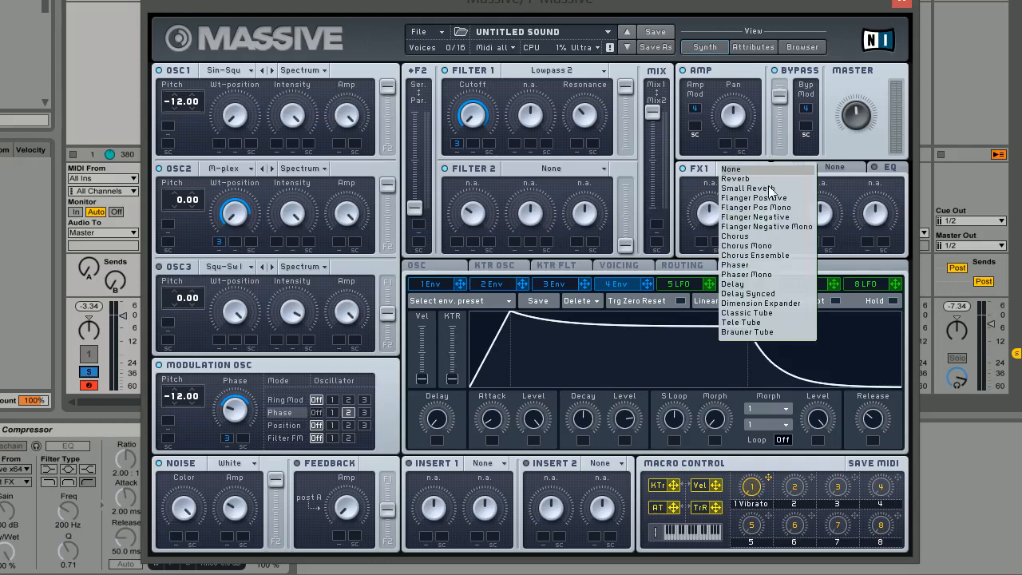
pyautogui.click(768, 303)
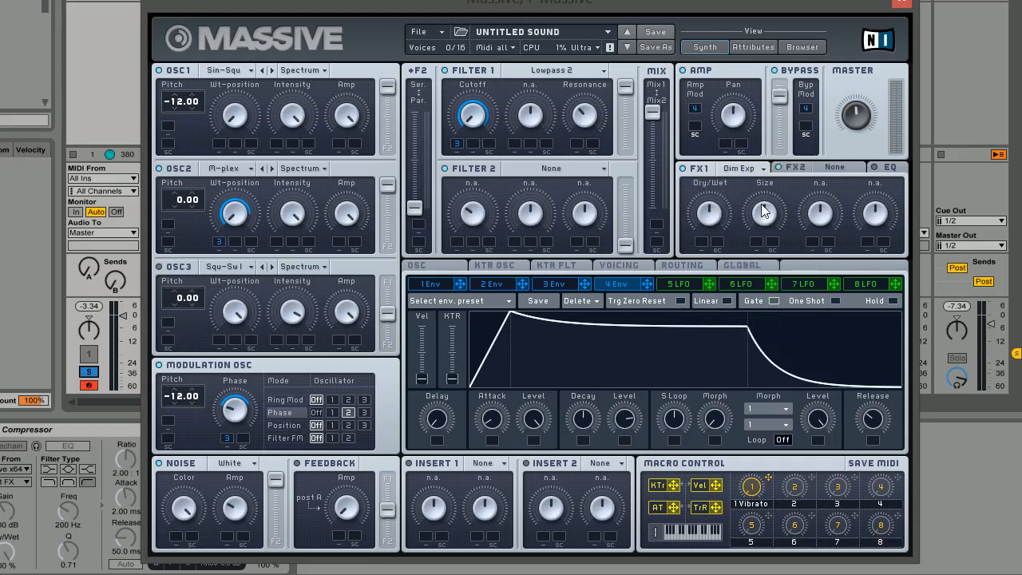
pyautogui.moveTo(761, 210); pyautogui.dragTo(760, 225)
pyautogui.click(562, 289)
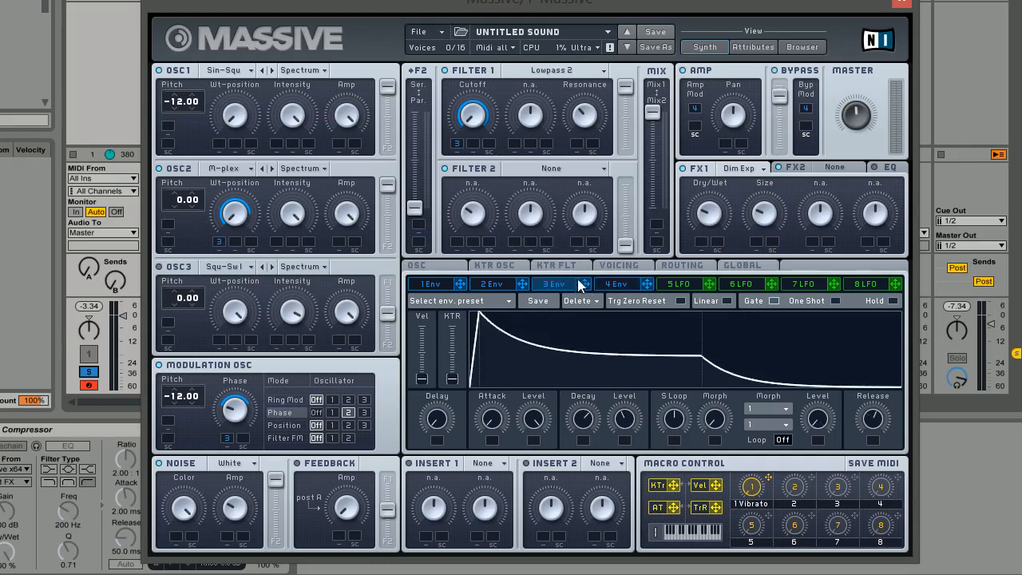
pyautogui.moveTo(585, 283); pyautogui.dragTo(703, 228)
# Set FX2 to Small Reverb with a low dry/wet mix and a slightly larger size, and check the FX1 settings.
pyautogui.click(836, 169)
pyautogui.click(856, 168)
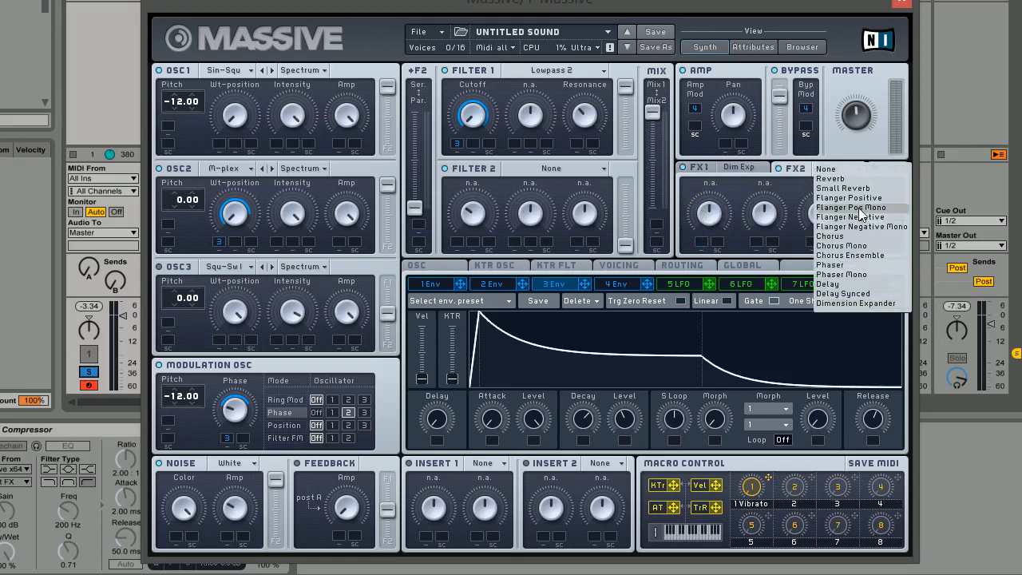
pyautogui.click(843, 187)
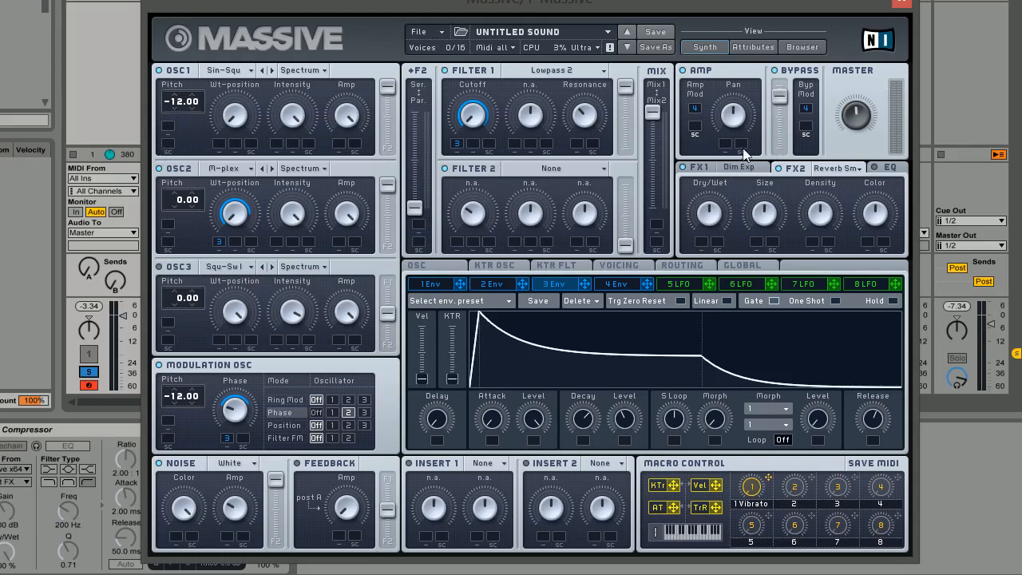
pyautogui.click(732, 168)
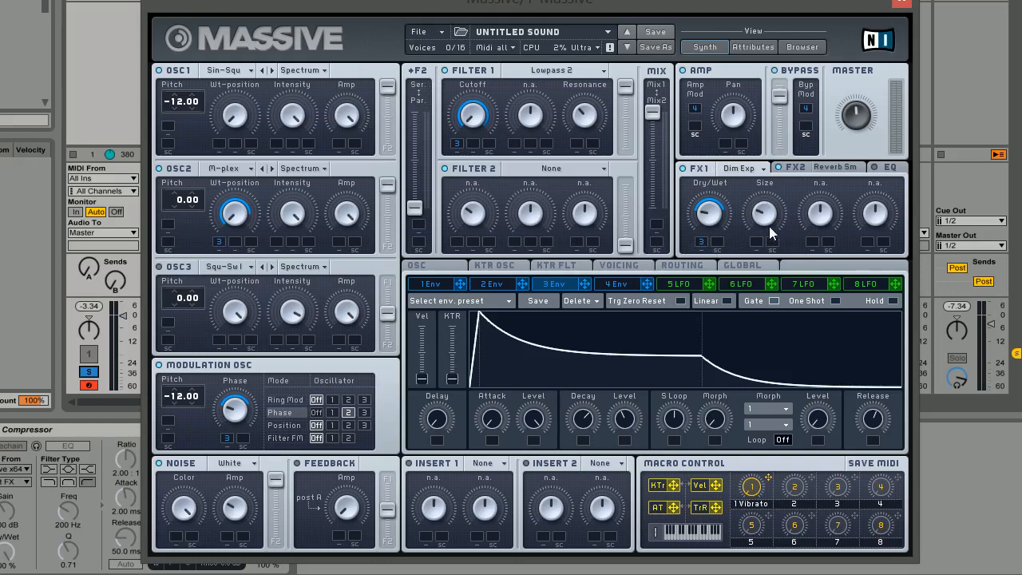
pyautogui.click(829, 175)
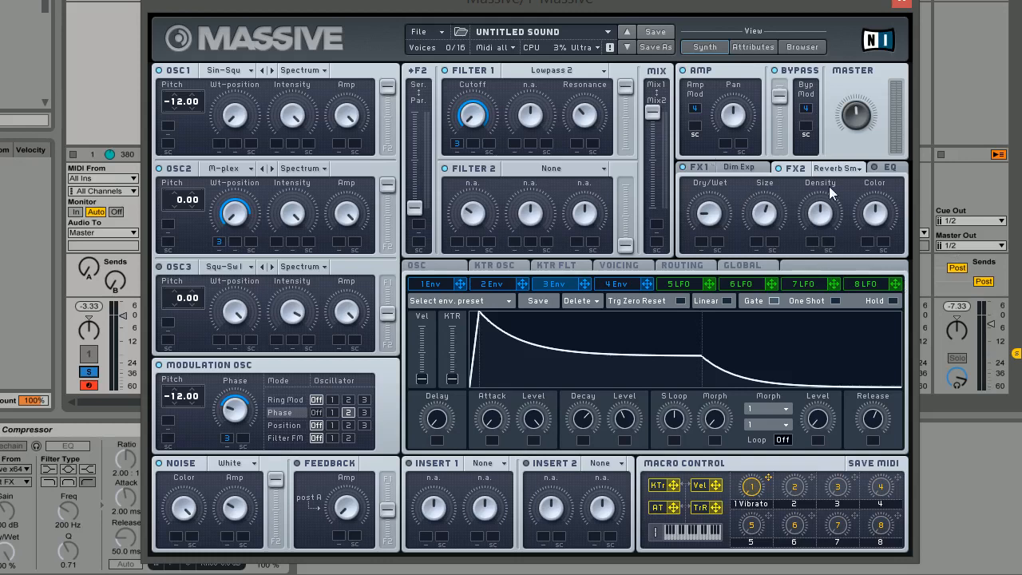
# Display the EQ settings and reduce Envelope 3's modulation range on Filter 1's cutoff.
pyautogui.click(893, 169)
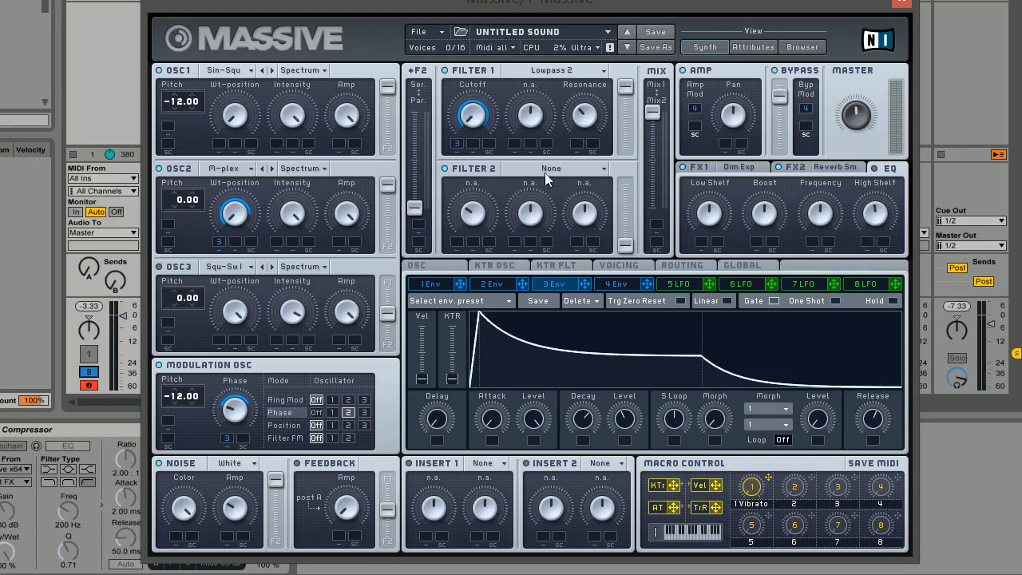
pyautogui.moveTo(459, 160); pyautogui.dragTo(467, 181)
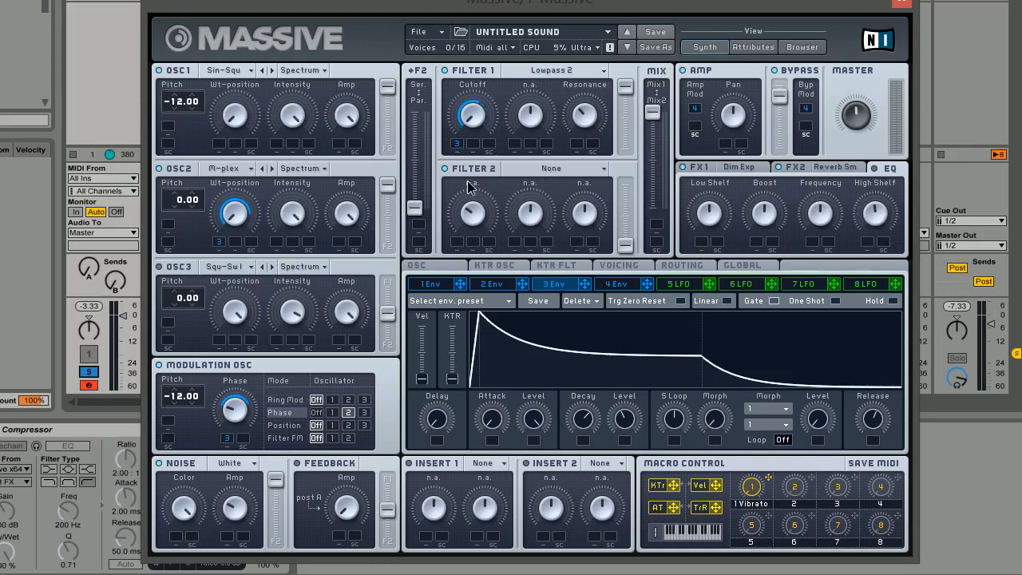